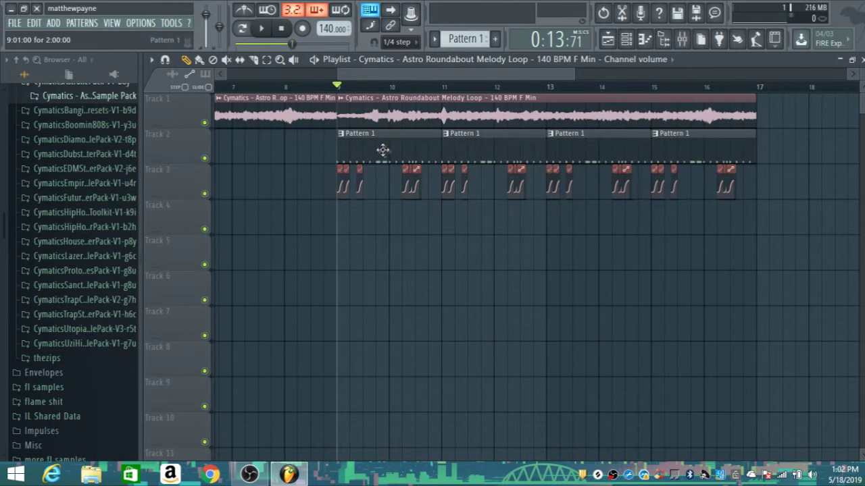
Step: Play the arrangement from bar 9 and return the playhead to bar 9
{"action": "left_click", "coordinate": [262, 28]}
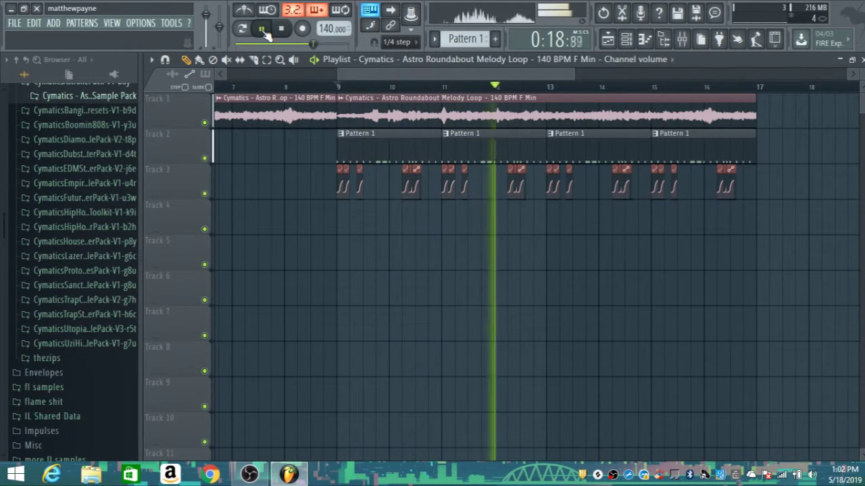
{"action": "left_click", "coordinate": [262, 28]}
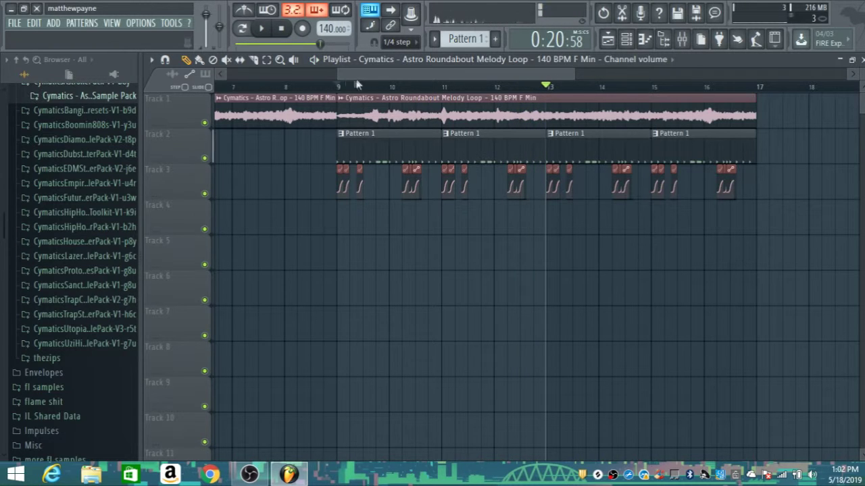
{"action": "left_click", "coordinate": [338, 88]}
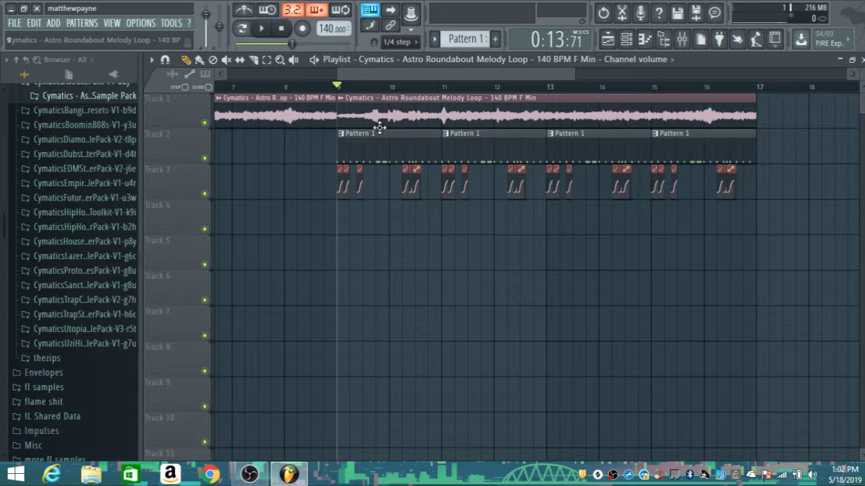
Step: Open the Boomin 808 28 - F sampler from Pattern 1's channel rack and set its root note to F4
{"action": "double_click", "coordinate": [379, 133]}
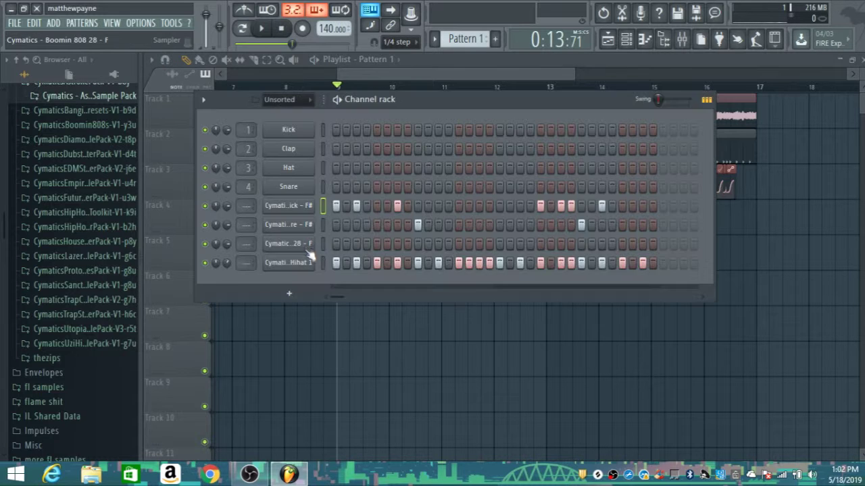
{"action": "left_click", "coordinate": [287, 206]}
{"action": "left_click_drag", "start_coordinate": [396, 218], "coordinate": [410, 124]}
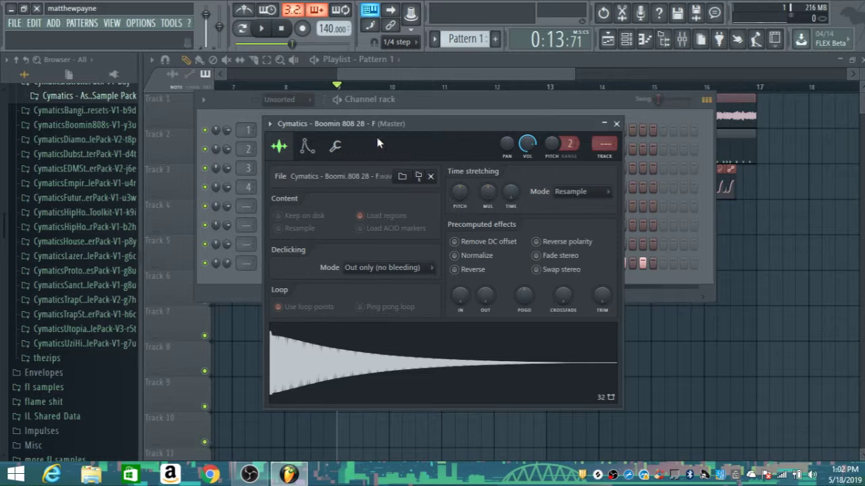
{"action": "left_click_drag", "start_coordinate": [422, 123], "coordinate": [424, 144]}
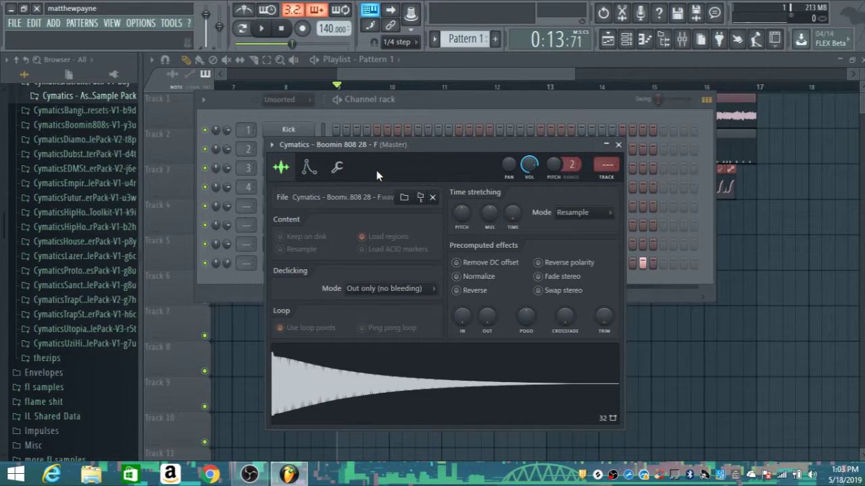
{"action": "left_click", "coordinate": [341, 170]}
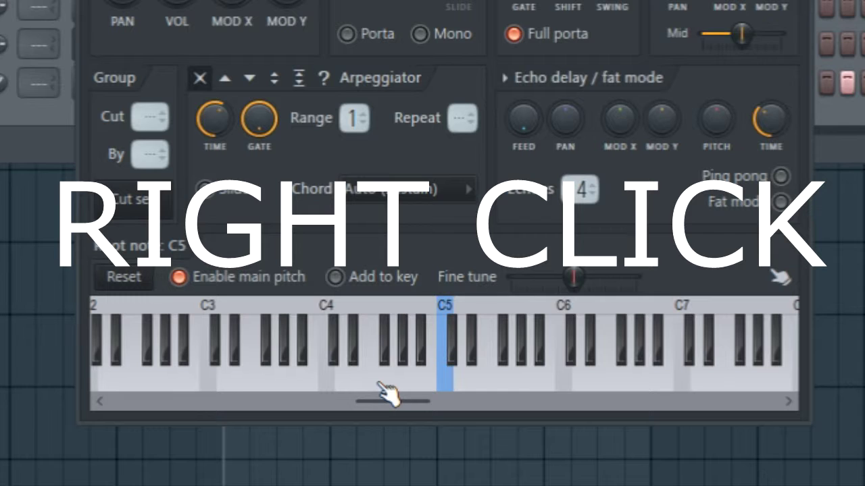
{"action": "right_click", "coordinate": [380, 385]}
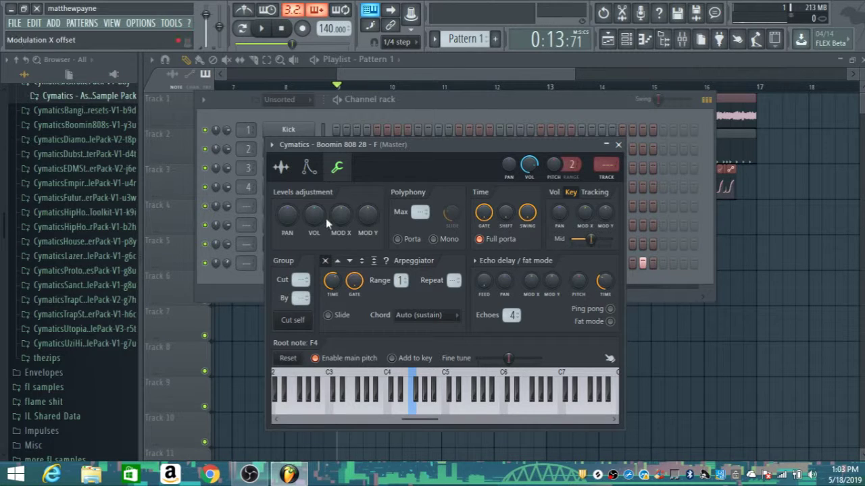
{"action": "left_click", "coordinate": [282, 168]}
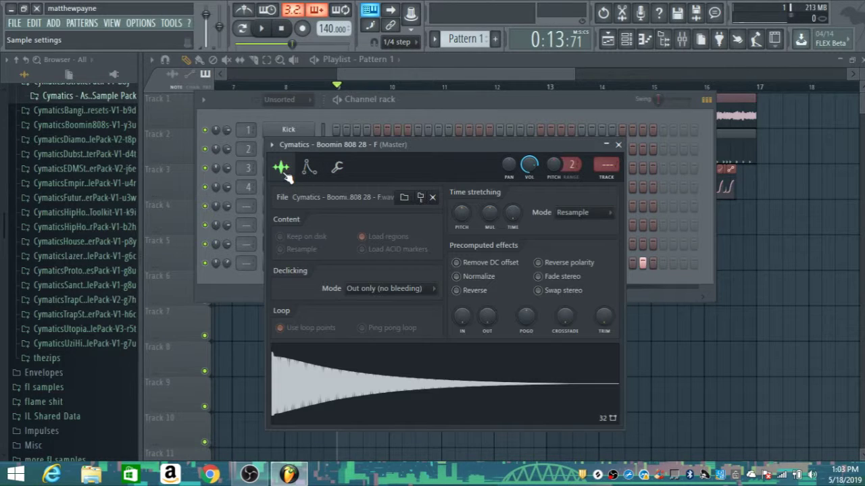
{"action": "left_click", "coordinate": [618, 145]}
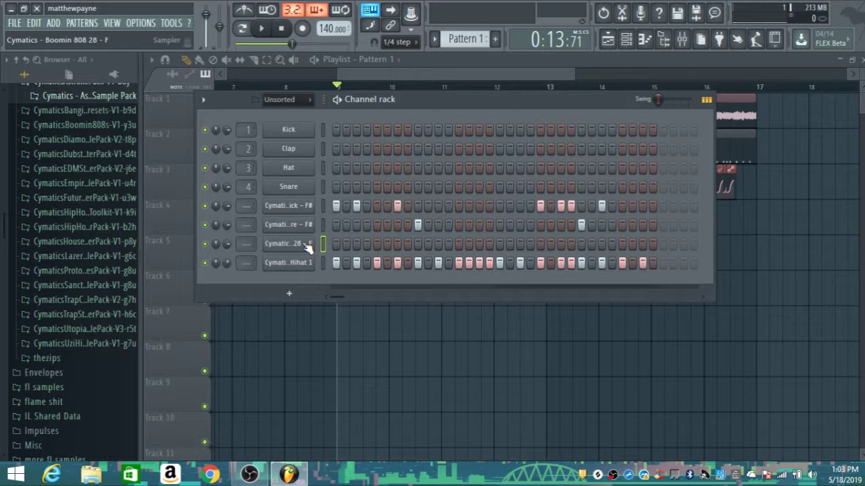
Step: Load the Boomin 808 sample into Edison, select the whole waveform, and detect its pitch regions
{"action": "left_click", "coordinate": [305, 247]}
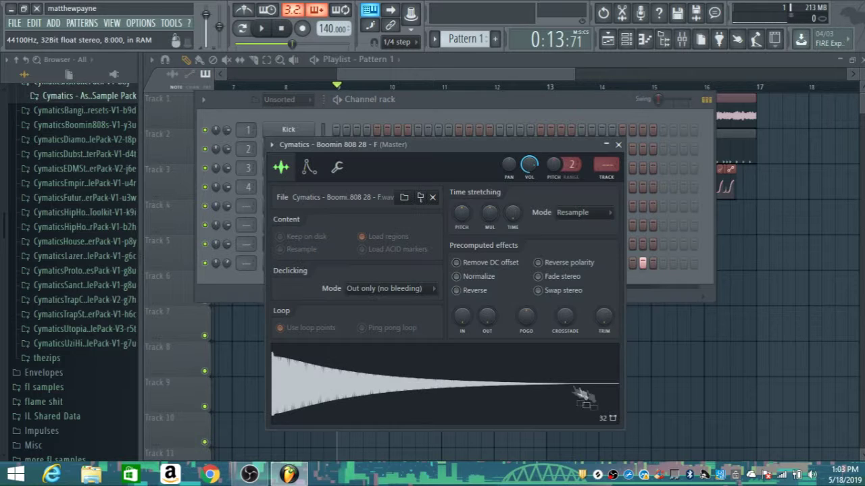
{"action": "double_click", "coordinate": [540, 396]}
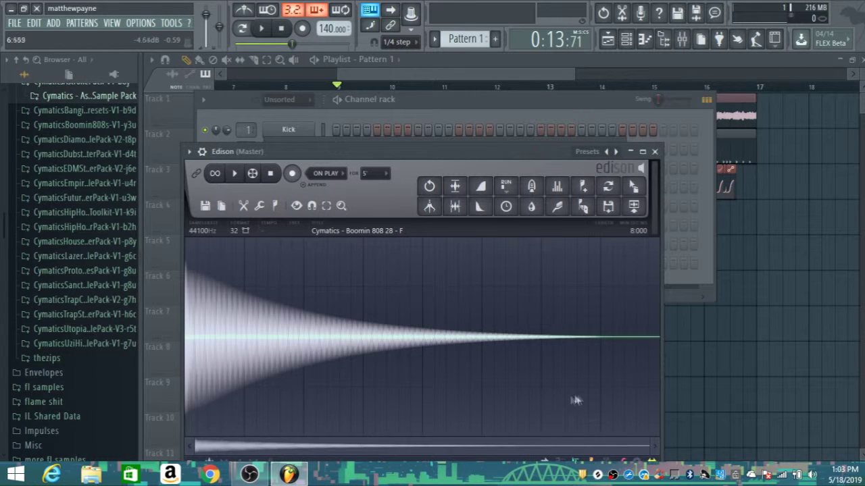
{"action": "left_click_drag", "start_coordinate": [658, 347], "coordinate": [141, 336]}
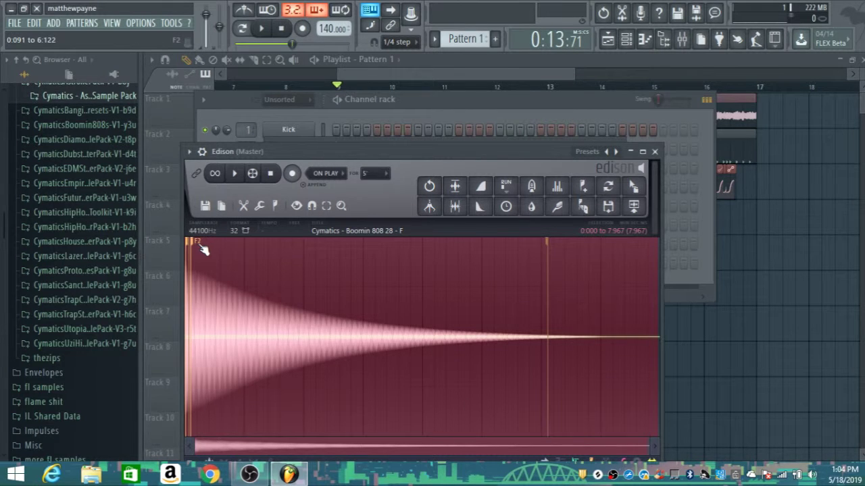
{"action": "left_click", "coordinate": [654, 152]}
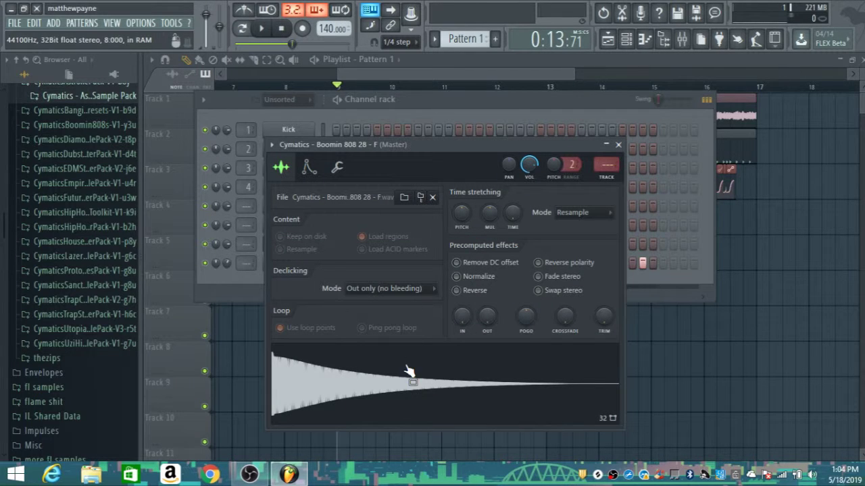
Step: Review the Boomin 808's root note and Cut self option in the sampler's miscellaneous settings
{"action": "left_click", "coordinate": [338, 167]}
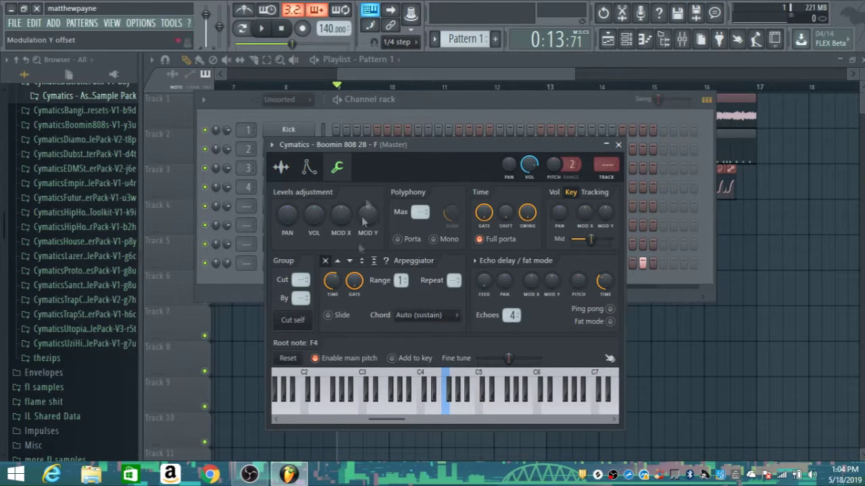
{"action": "left_click", "coordinate": [281, 167]}
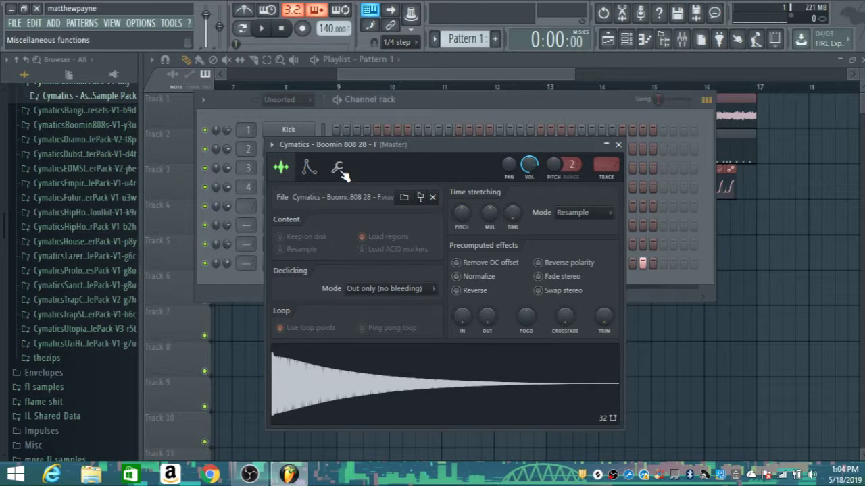
{"action": "left_click", "coordinate": [339, 170]}
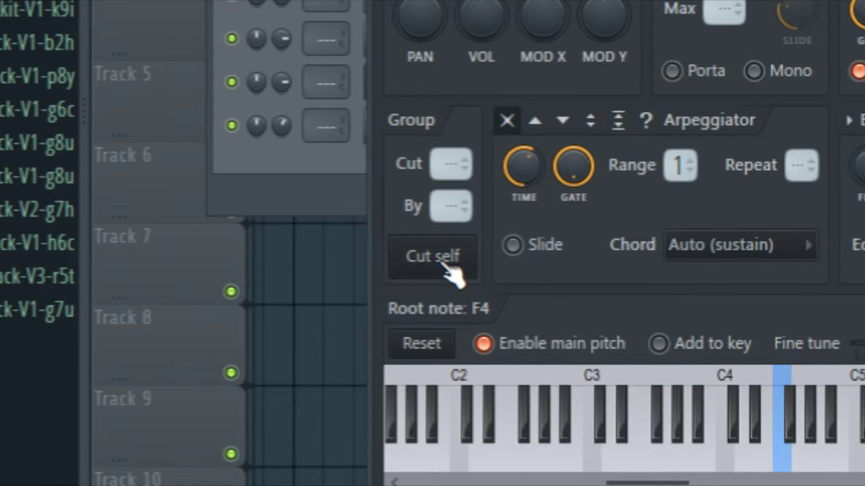
{"action": "left_click", "coordinate": [281, 167]}
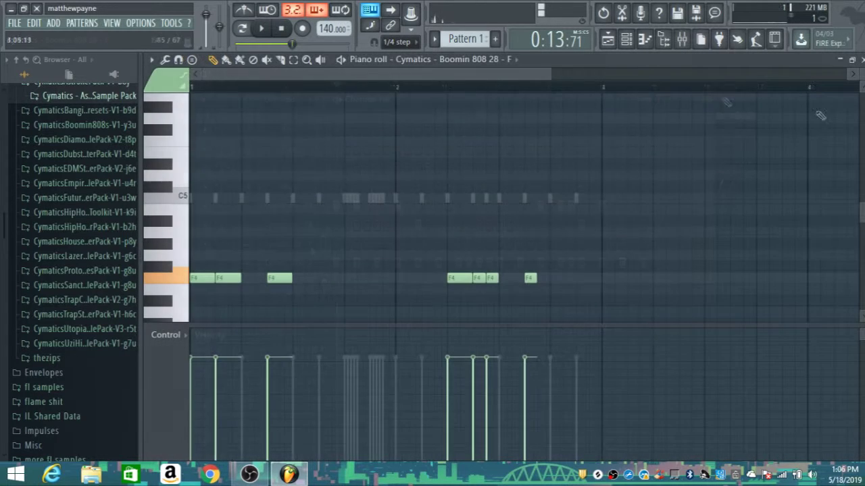
Step: Play back Pattern 1 while following the Boomin 808 notes in the piano roll
{"action": "scroll", "coordinate": [407, 158], "scroll_direction": "down", "scroll_amount": 2}
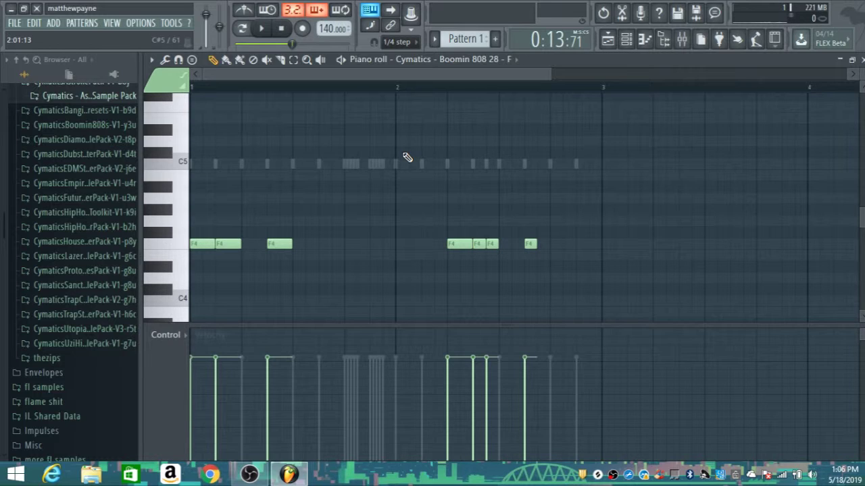
{"action": "left_click", "coordinate": [262, 28]}
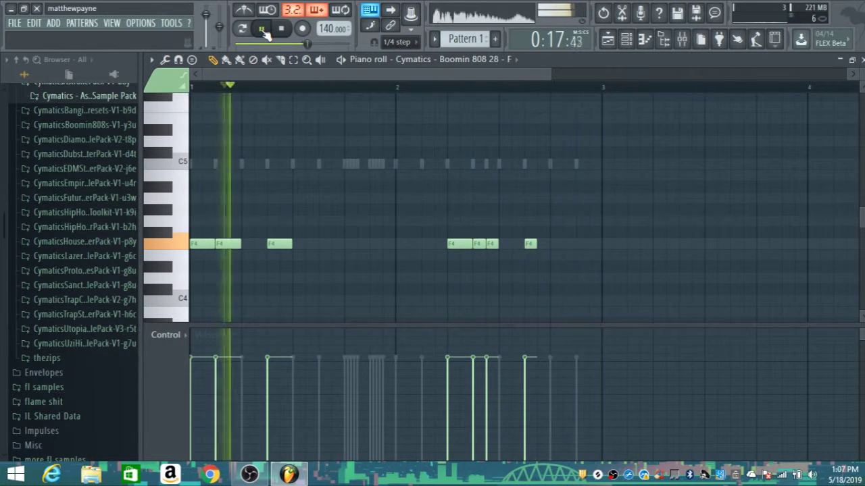
{"action": "left_click", "coordinate": [265, 32]}
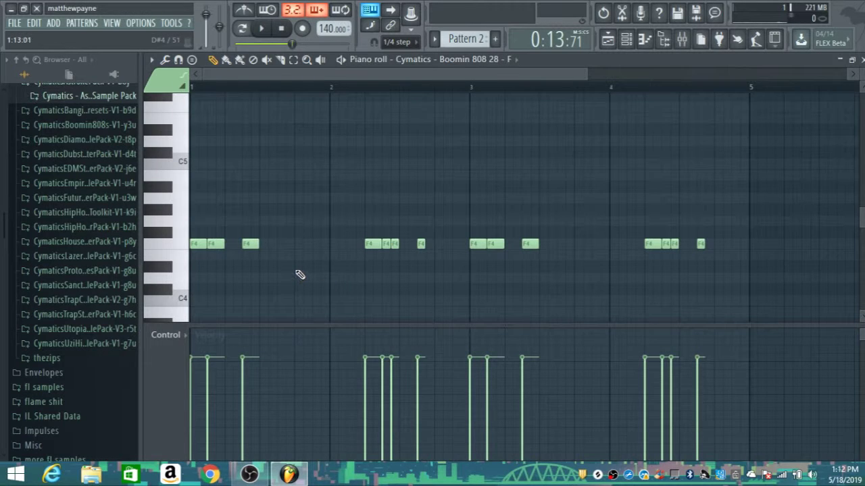
Step: Add a slide note on D4 near the end of bar 1, extended to the start of bar 2, and play the 808 pattern
{"action": "left_click", "coordinate": [296, 268]}
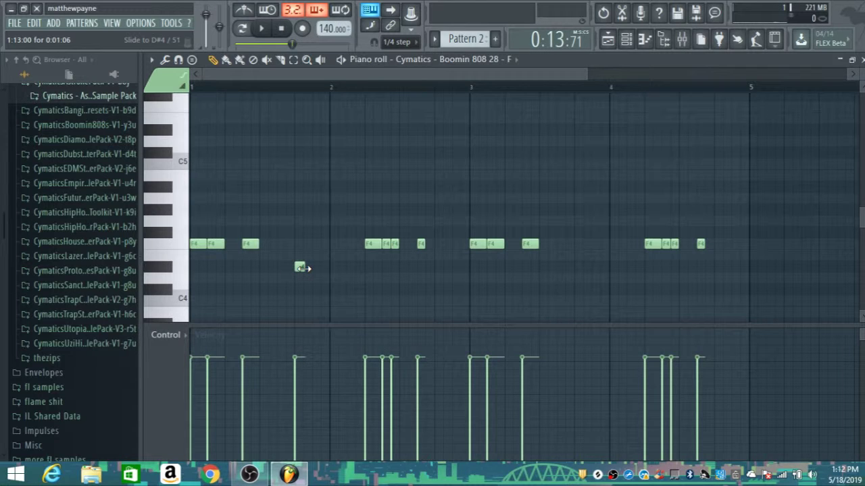
{"action": "left_click_drag", "start_coordinate": [301, 268], "coordinate": [328, 278]}
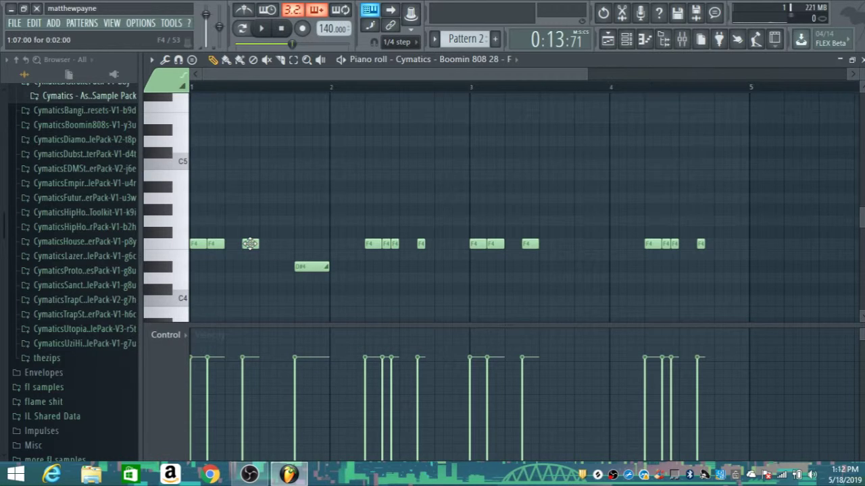
{"action": "left_click_drag", "start_coordinate": [307, 267], "coordinate": [312, 254]}
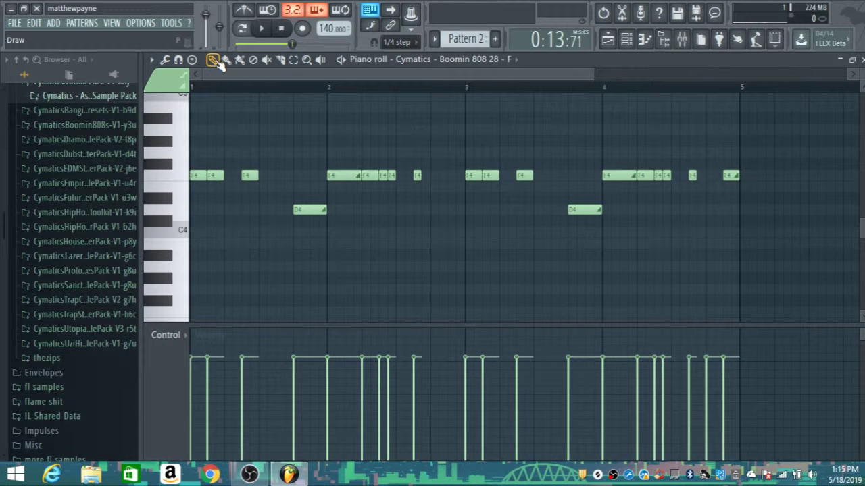
{"action": "left_click", "coordinate": [264, 30]}
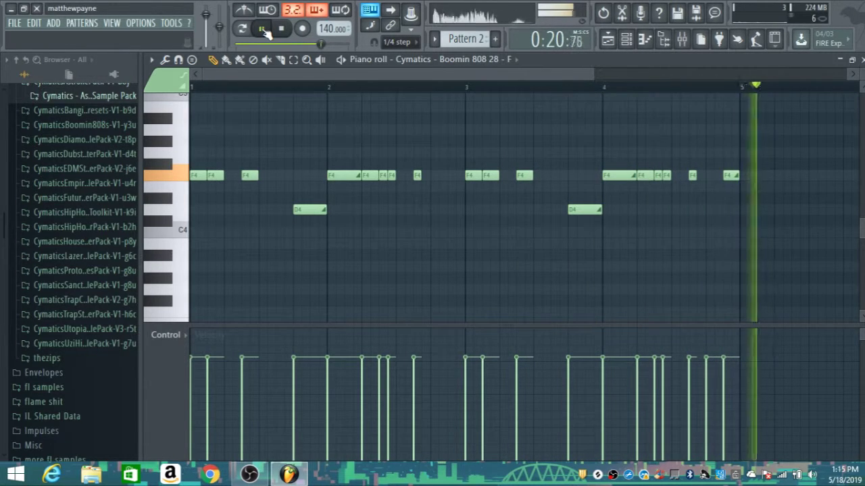
{"action": "left_click", "coordinate": [265, 32]}
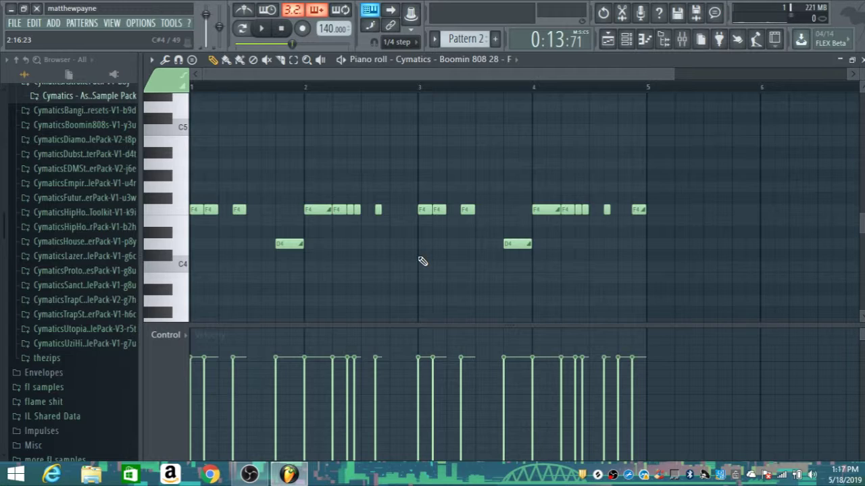
Step: Try the 808 notes one octave higher, play the pattern, and transpose the notes back down an octave
{"action": "key", "text": "ctrl+Up"}
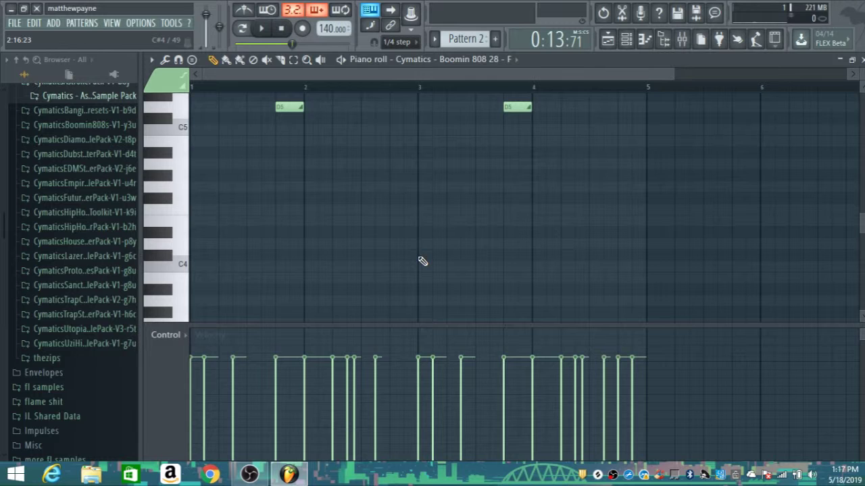
{"action": "scroll", "coordinate": [422, 261], "scroll_direction": "up", "scroll_amount": 3}
{"action": "key", "text": "space"}
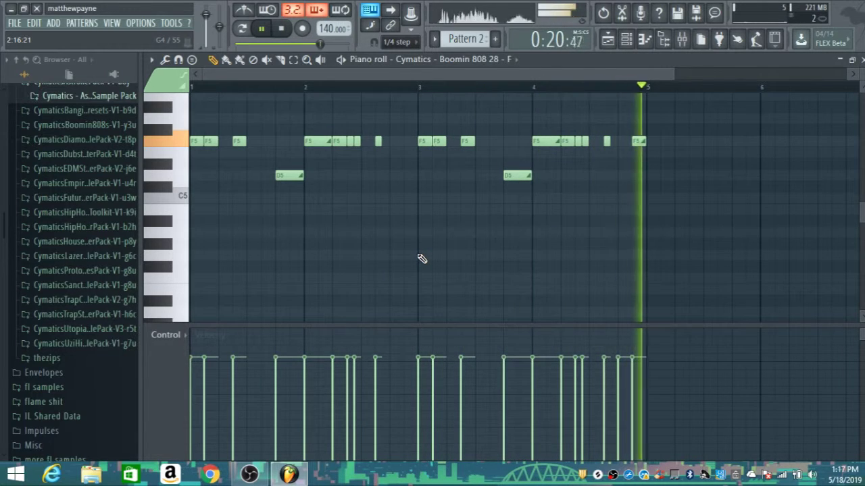
{"action": "key", "text": "space"}
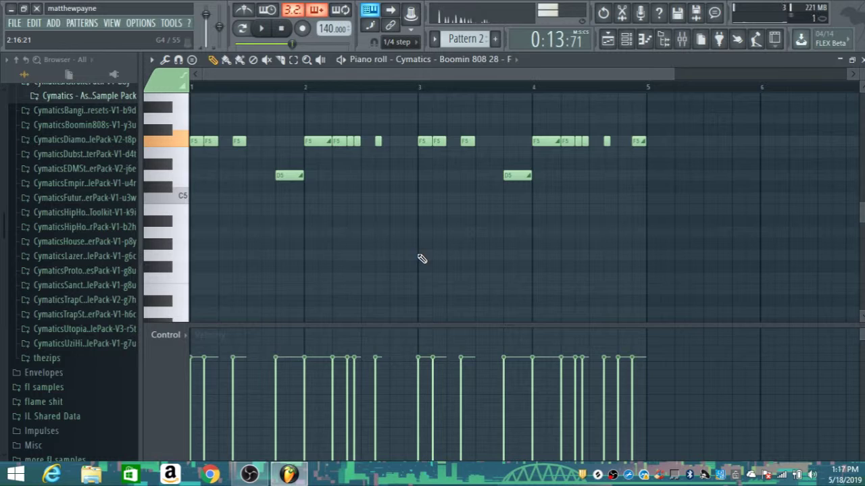
{"action": "key", "text": "ctrl+Down"}
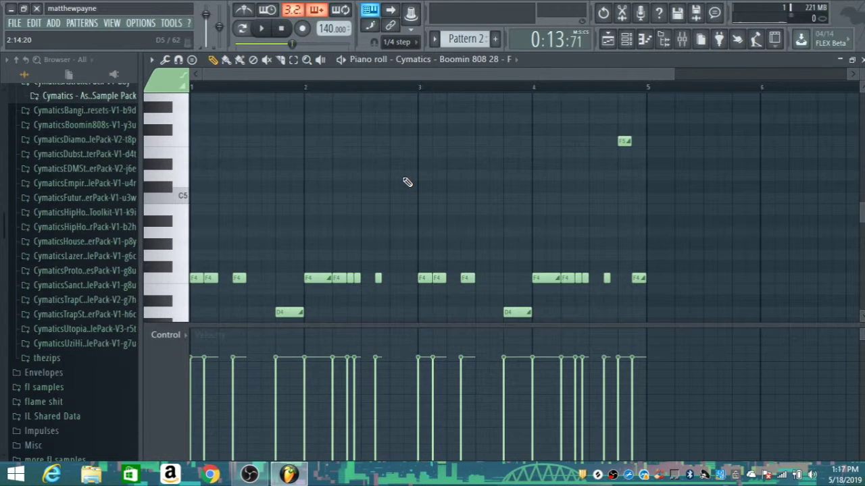
{"action": "key", "text": "Escape"}
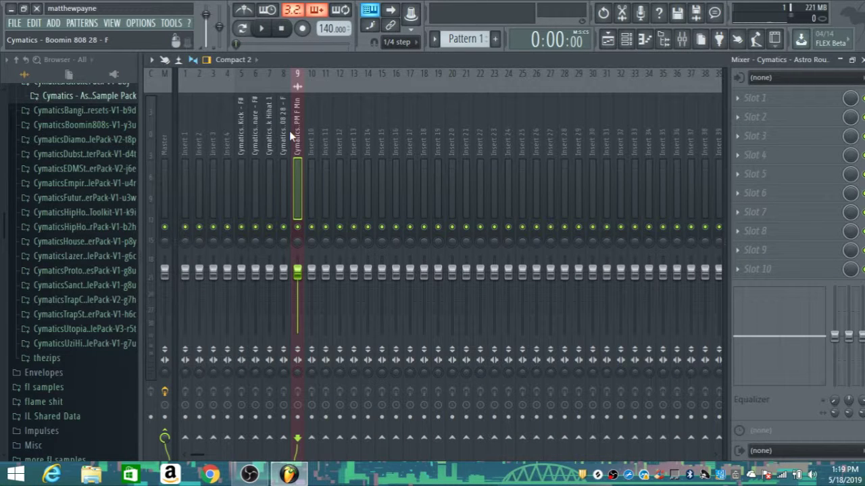
Step: Play the beat to check the mixer levels and lower the Boomin 808 track's volume fader
{"action": "key", "text": "space"}
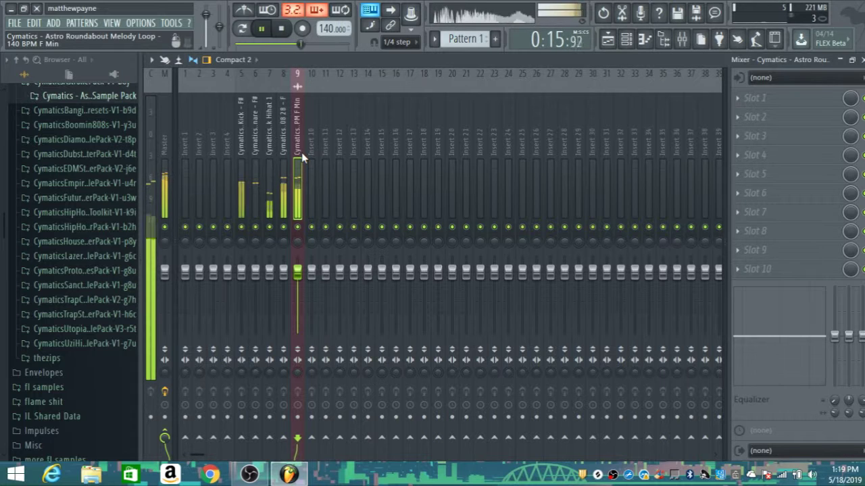
{"action": "key", "text": "space"}
{"action": "left_click", "coordinate": [286, 229]}
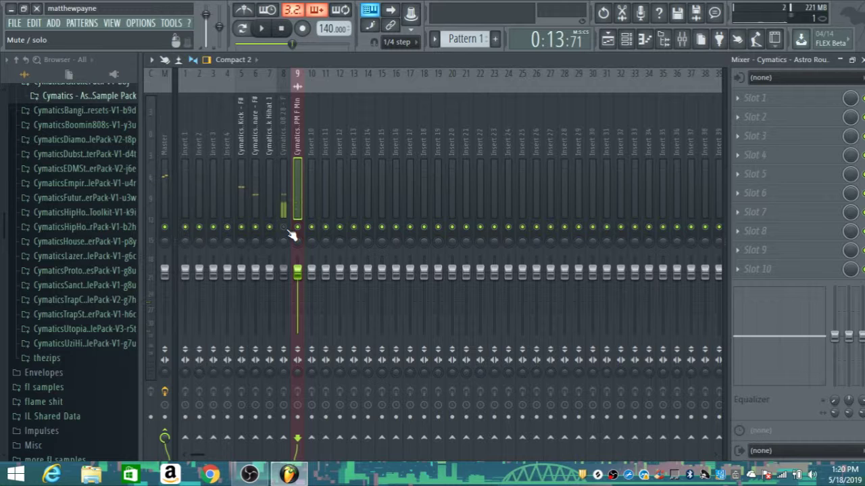
{"action": "left_click", "coordinate": [285, 219]}
{"action": "left_click", "coordinate": [285, 229]}
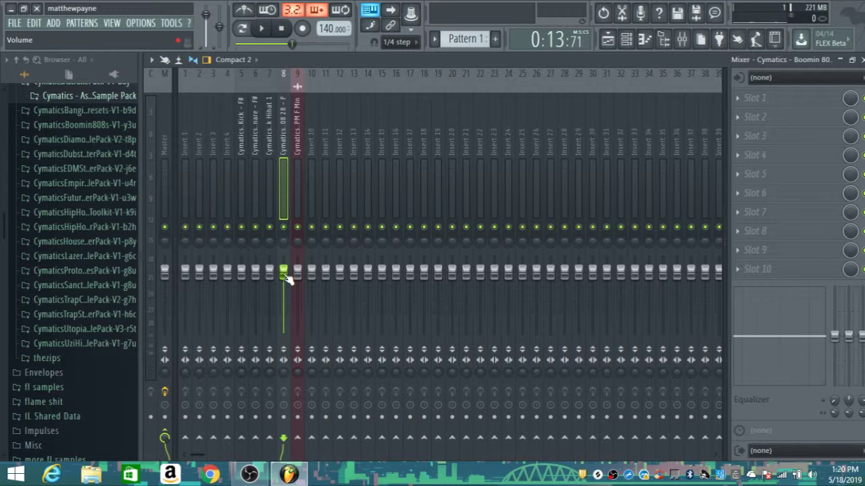
{"action": "scroll", "coordinate": [290, 280], "scroll_direction": "down", "scroll_amount": 5}
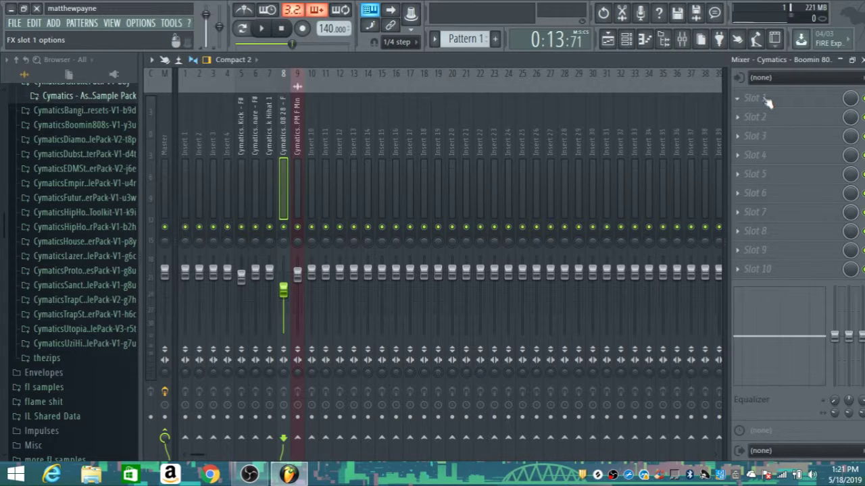
Step: Solo the Boomin 808 mixer track and load Fruity parametric EQ 2 in its first effect slot for playback
{"action": "right_click", "coordinate": [285, 229]}
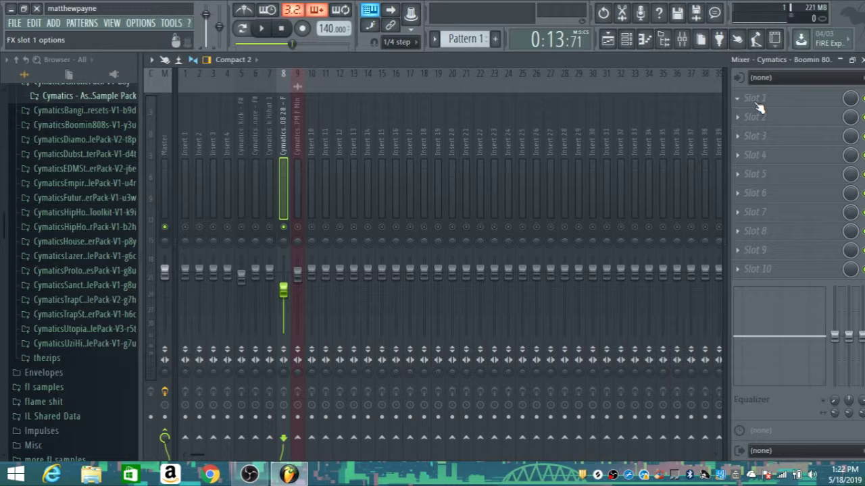
{"action": "left_click", "coordinate": [477, 174]}
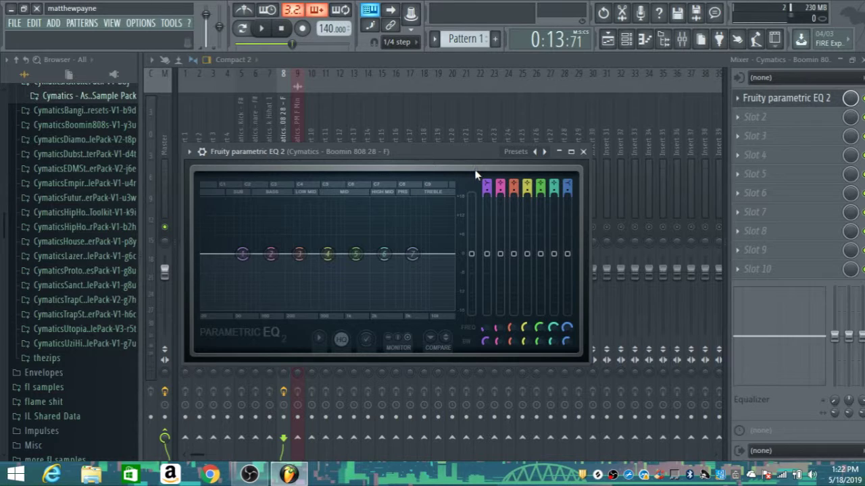
{"action": "key", "text": "space"}
Step: Boost the 808's upper frequencies with EQ band 7's high shelf and cut band 4 around 768 Hz while the pattern plays
{"action": "mouse_move", "coordinate": [355, 254]}
{"action": "left_mouse_down"}
{"action": "mouse_move", "coordinate": [349, 205]}
{"action": "mouse_move", "coordinate": [353, 254]}
{"action": "left_mouse_up"}
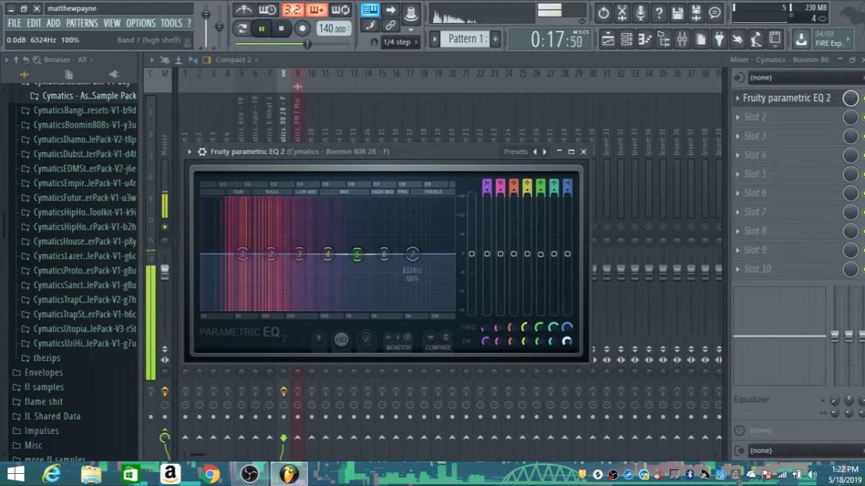
{"action": "left_click_drag", "start_coordinate": [420, 262], "coordinate": [344, 212]}
{"action": "left_click_drag", "start_coordinate": [327, 254], "coordinate": [333, 271]}
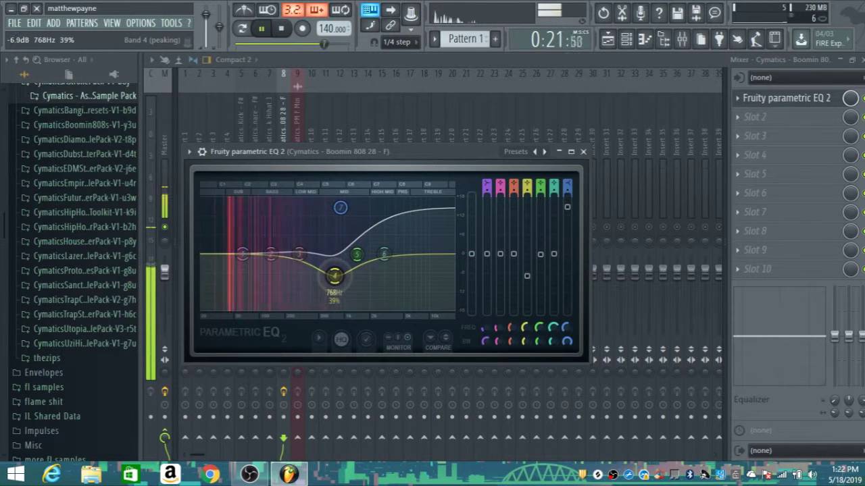
{"action": "left_click_drag", "start_coordinate": [340, 207], "coordinate": [338, 217]}
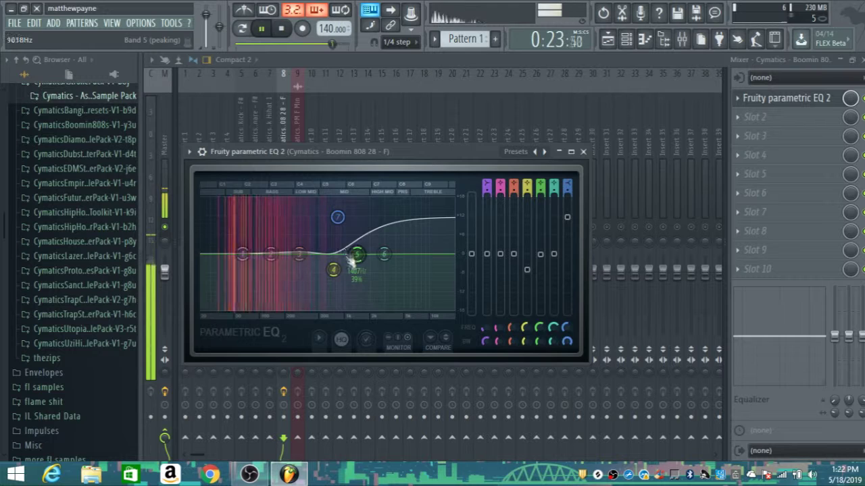
{"action": "left_click_drag", "start_coordinate": [333, 271], "coordinate": [333, 278]}
{"action": "key", "text": "Escape"}
{"action": "key", "text": "space"}
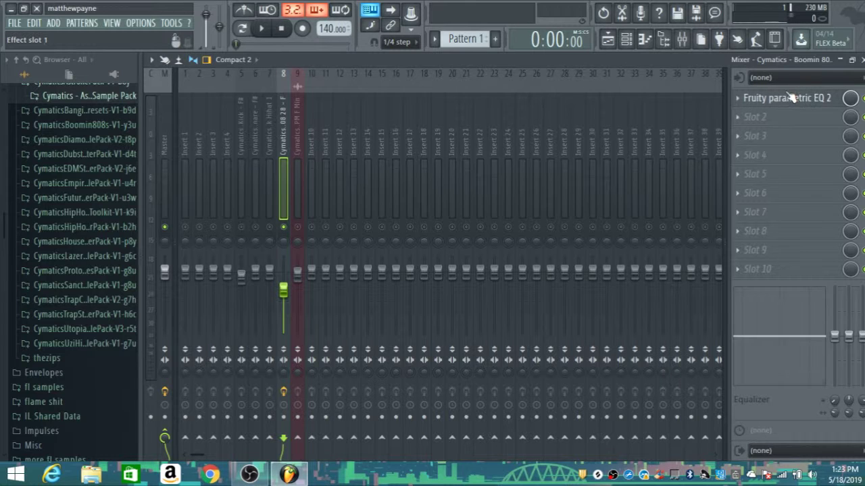
Step: Load Fruity WaveShaper ahead of the parametric EQ on the 808 track and bend its curve upward to about 15% tension during playback
{"action": "left_click_drag", "start_coordinate": [791, 97], "coordinate": [790, 117]}
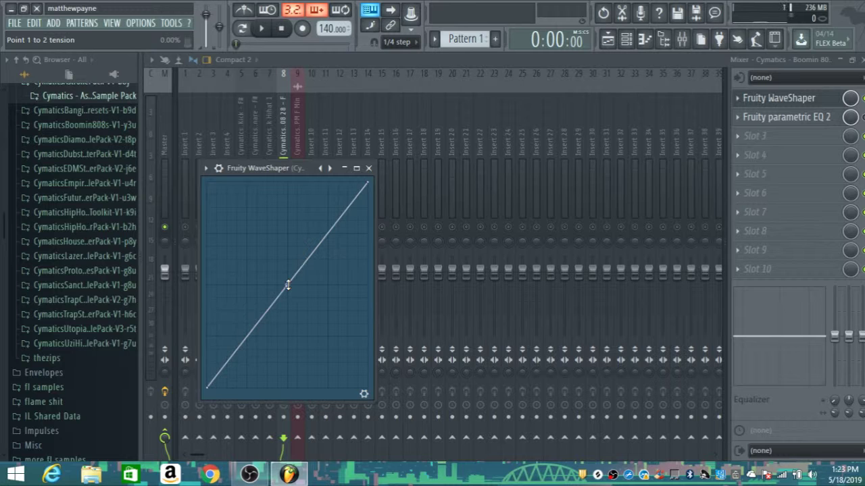
{"action": "key", "text": "space"}
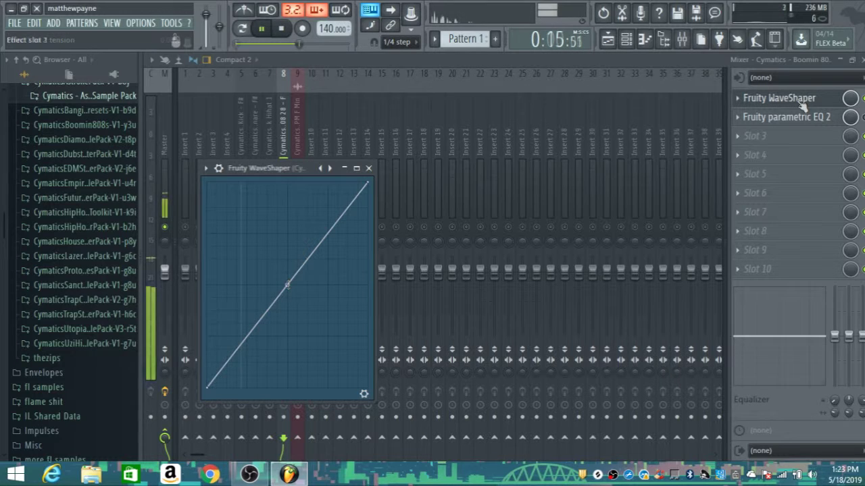
{"action": "left_click_drag", "start_coordinate": [287, 285], "coordinate": [287, 235]}
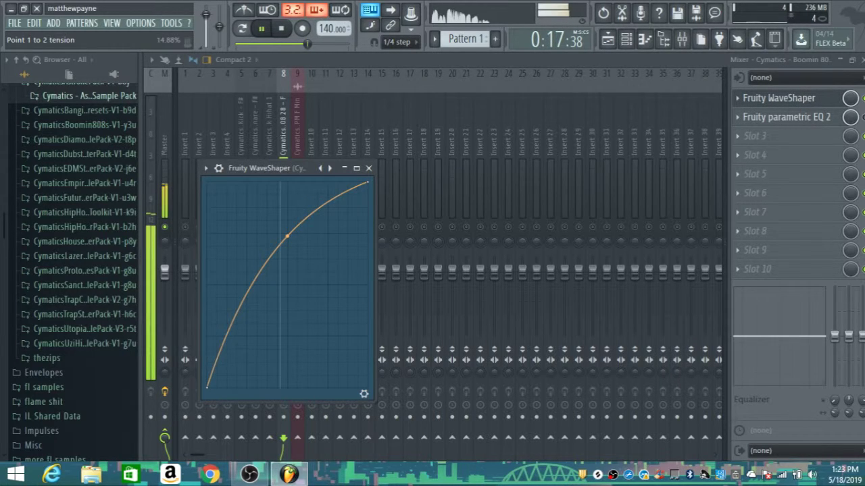
{"action": "left_click", "coordinate": [779, 98]}
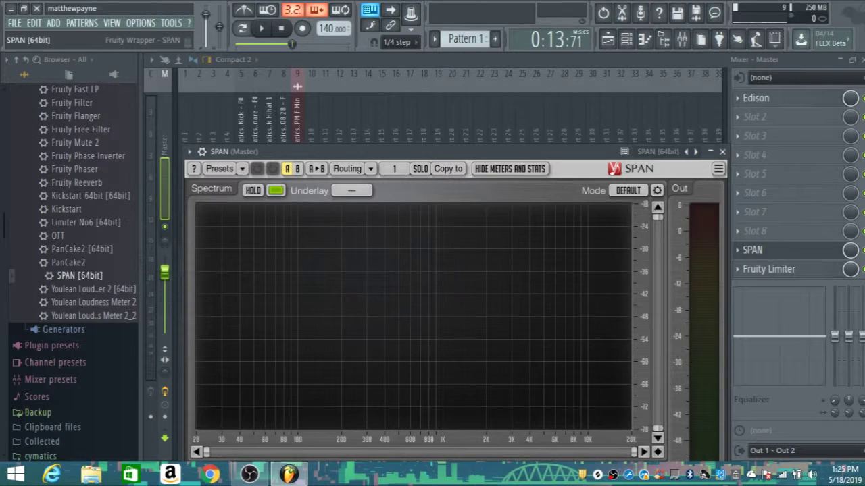
Step: Play the beat and examine the master's frequency spectrum and output levels in the SPAN analyzer
{"action": "left_click_drag", "start_coordinate": [548, 150], "coordinate": [540, 92]}
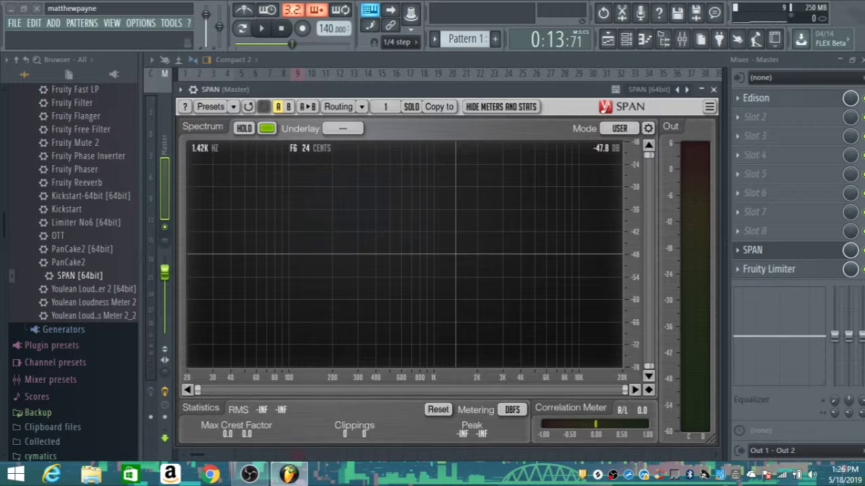
{"action": "left_click", "coordinate": [262, 29]}
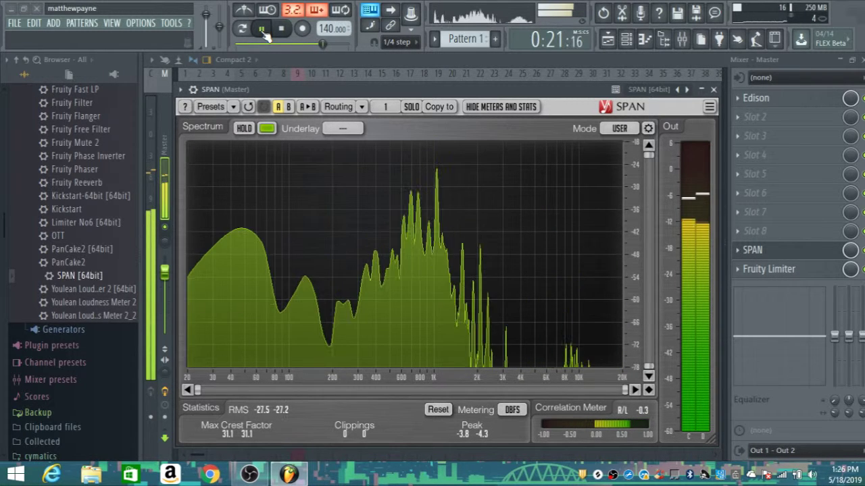
{"action": "left_click", "coordinate": [264, 32]}
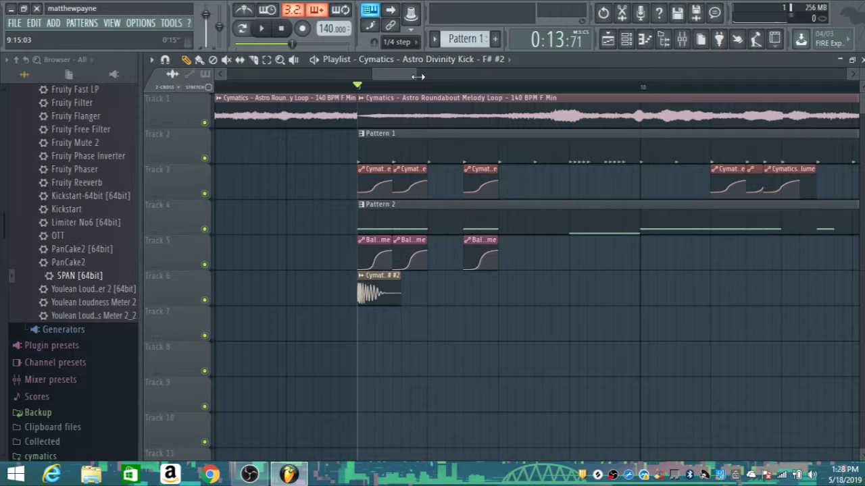
Step: Pick up the Boomin 808 volume automation clip on Track 5 and delete the Astro Divinity Kick audio clip from Track 6
{"action": "left_click_drag", "start_coordinate": [431, 77], "coordinate": [393, 75]}
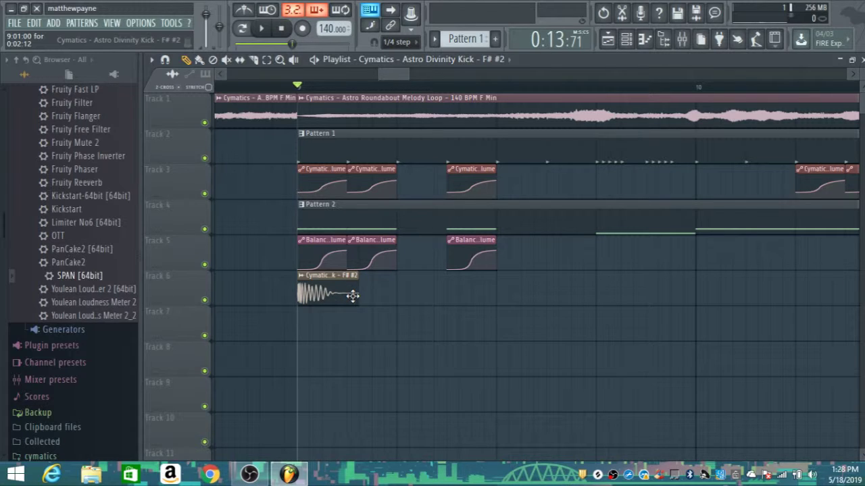
{"action": "left_click", "coordinate": [327, 262]}
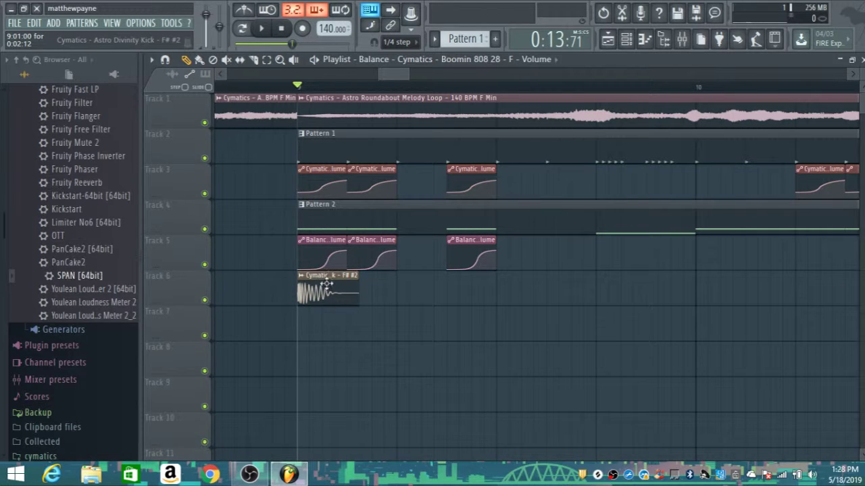
{"action": "right_click", "coordinate": [331, 293]}
{"action": "scroll", "coordinate": [480, 246], "scroll_direction": "down", "scroll_amount": 2}
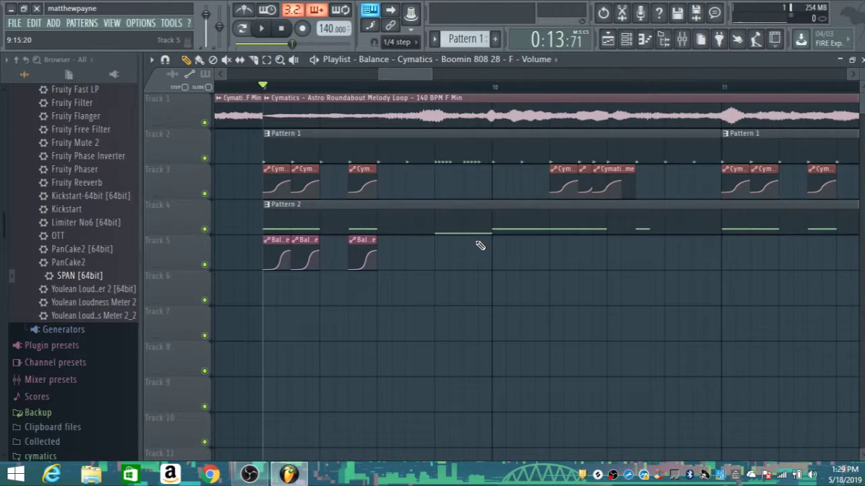
{"action": "scroll", "coordinate": [407, 314], "scroll_direction": "down", "scroll_amount": 2}
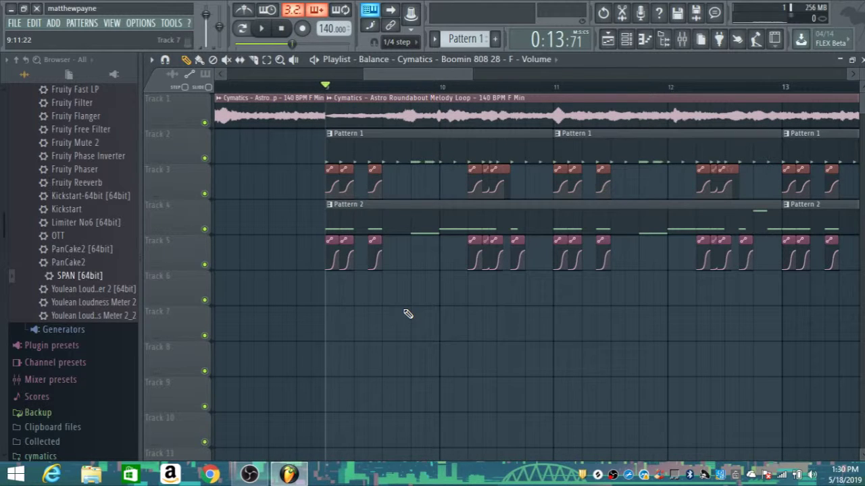